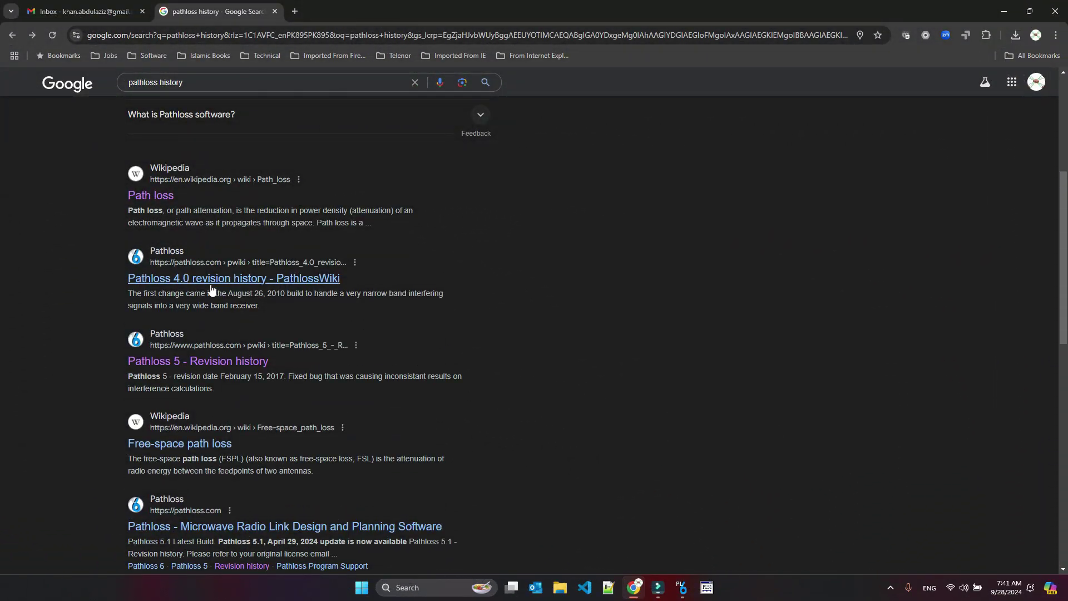
Step: Open the Pathloss 4.0 revision history page and scroll down to mark the oldest build, February 28, 1999
{"action": "left_click", "coordinate": [185, 280]}
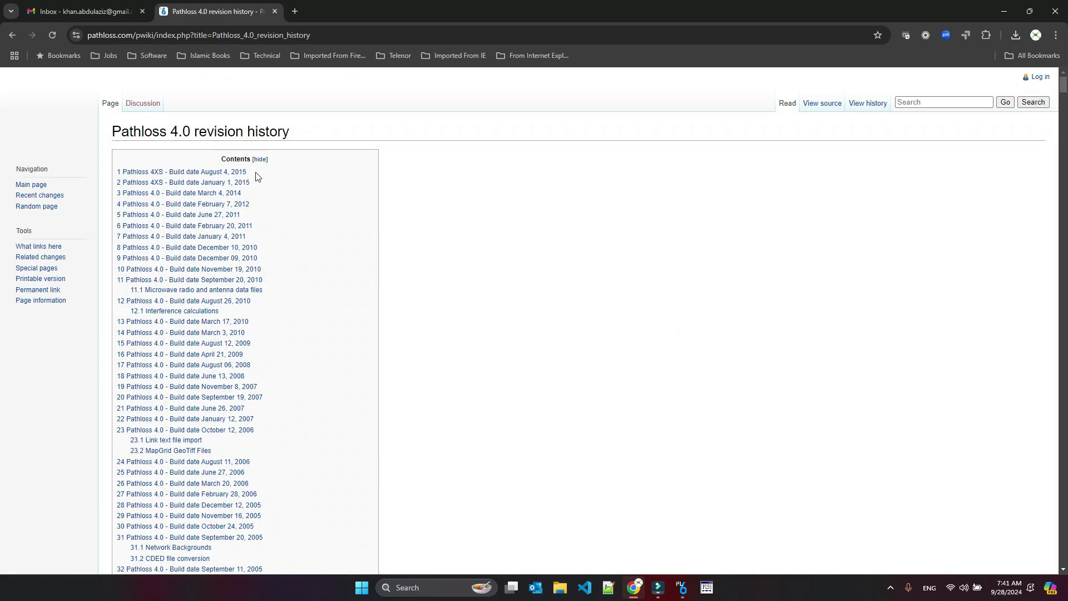
{"action": "scroll", "coordinate": [346, 322], "scroll_direction": "down", "scroll_amount": 20}
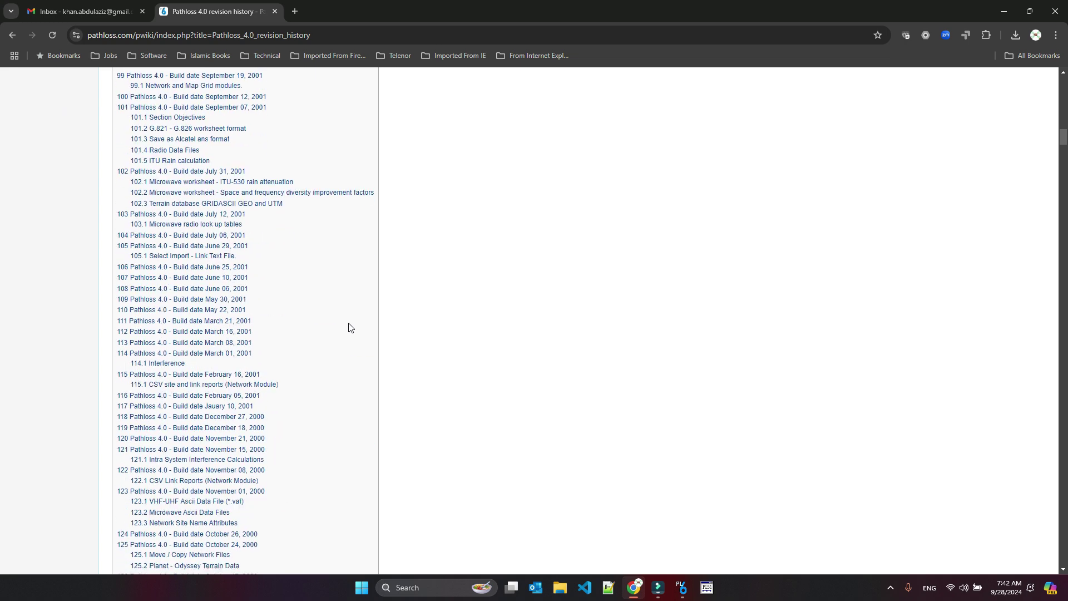
{"action": "scroll", "coordinate": [349, 327], "scroll_direction": "down", "scroll_amount": 18}
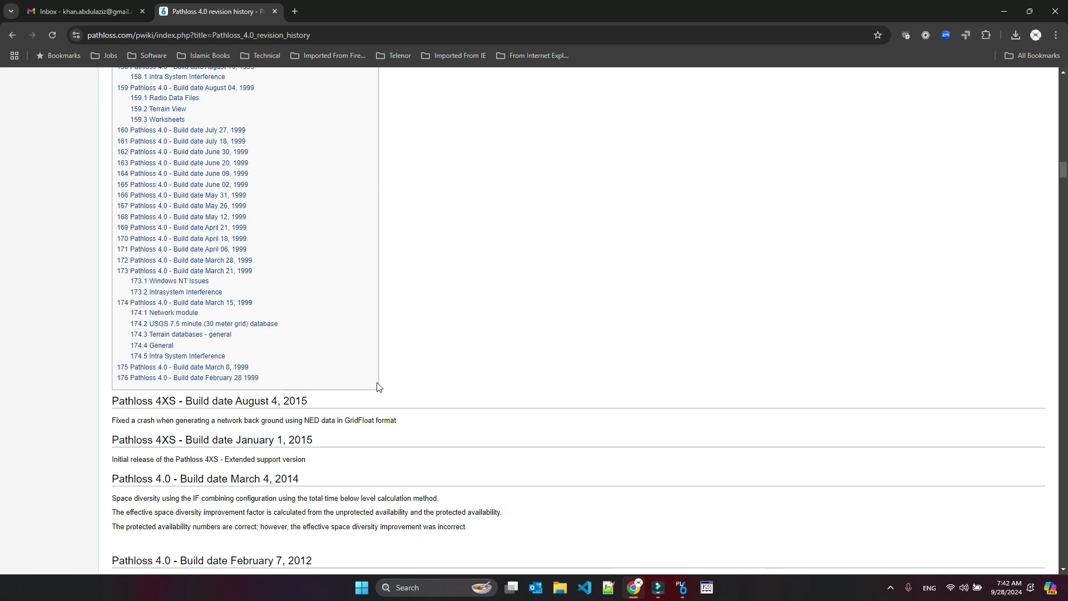
{"action": "scroll", "coordinate": [377, 387], "scroll_direction": "down", "scroll_amount": 1}
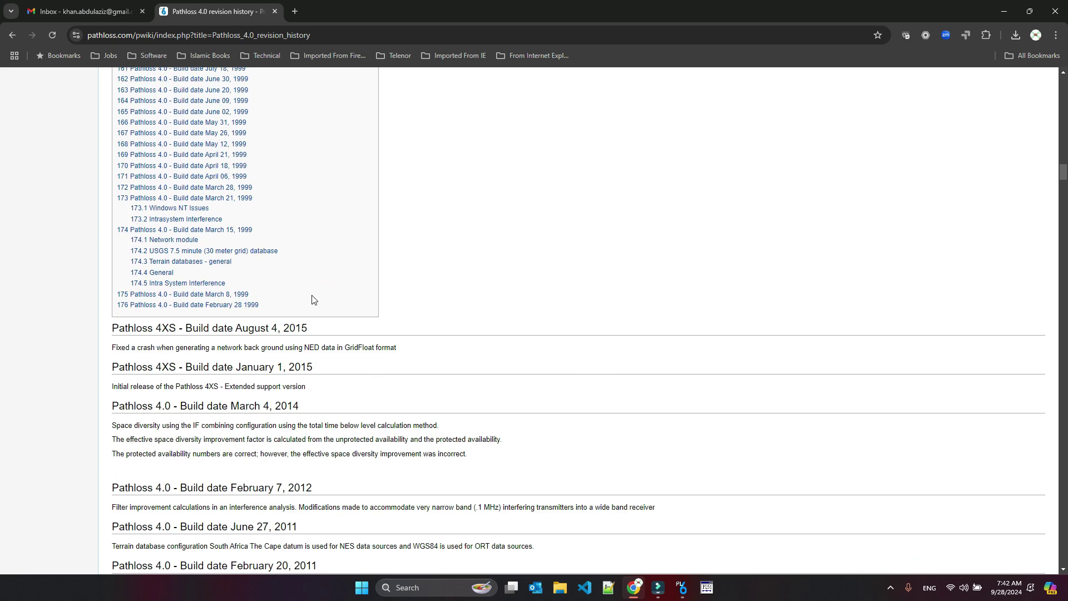
{"action": "left_click_drag", "start_coordinate": [267, 305], "coordinate": [120, 314]}
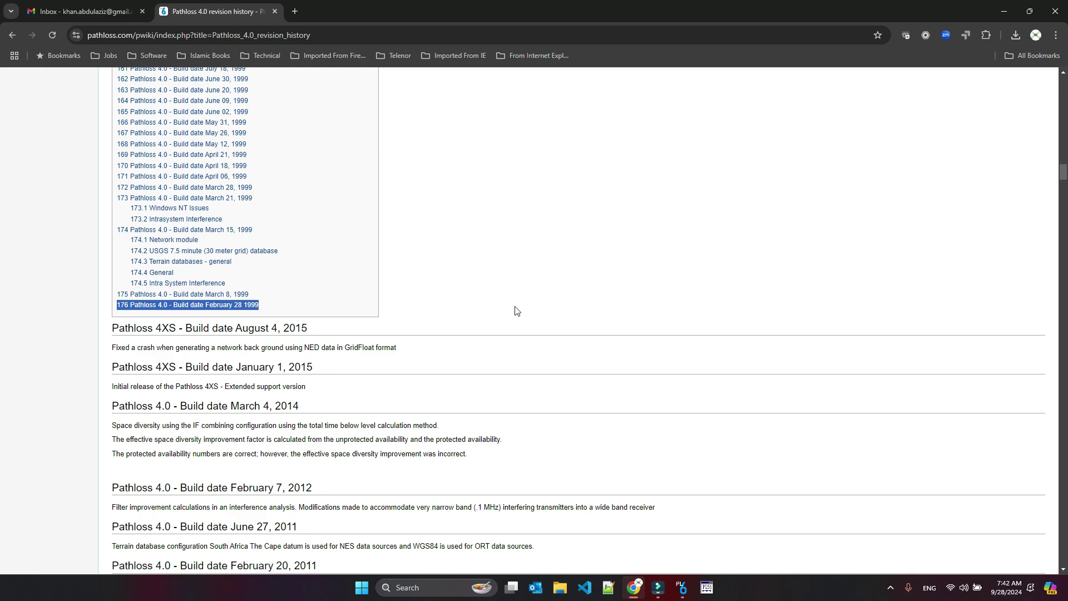
Step: Scroll back up to the top of the Pathloss 4.0 revision history contents
{"action": "scroll", "coordinate": [495, 325], "scroll_direction": "up", "scroll_amount": 10}
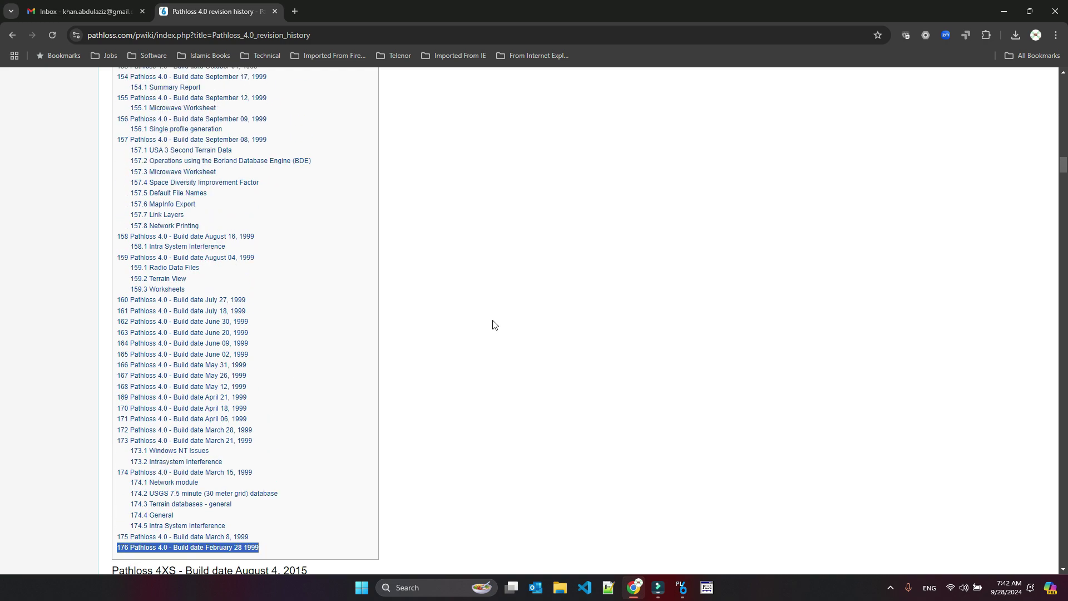
{"action": "scroll", "coordinate": [495, 325], "scroll_direction": "up", "scroll_amount": 15}
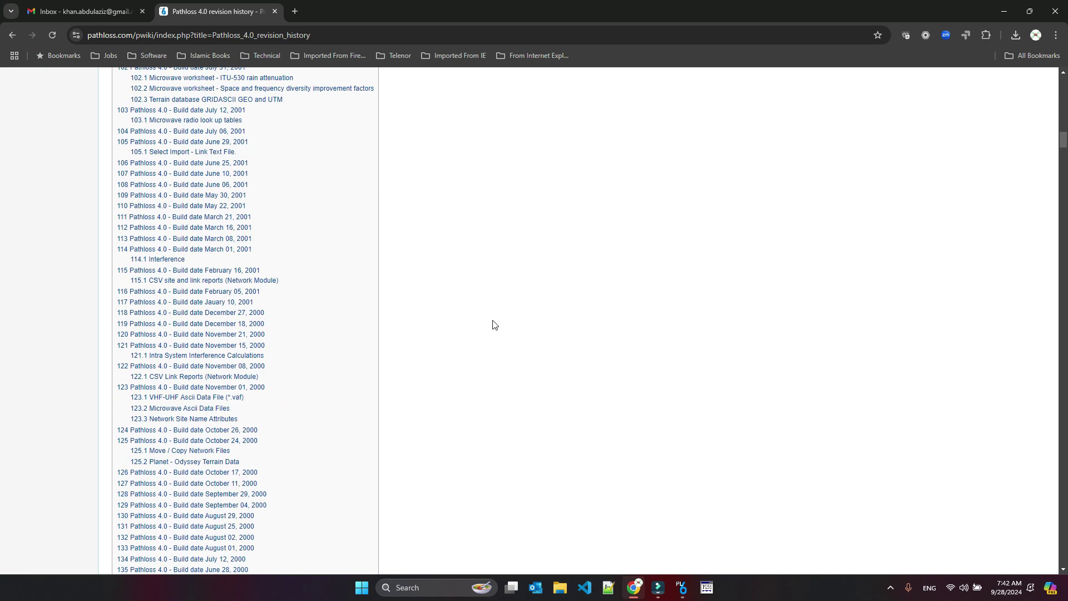
{"action": "scroll", "coordinate": [495, 324], "scroll_direction": "up", "scroll_amount": 15}
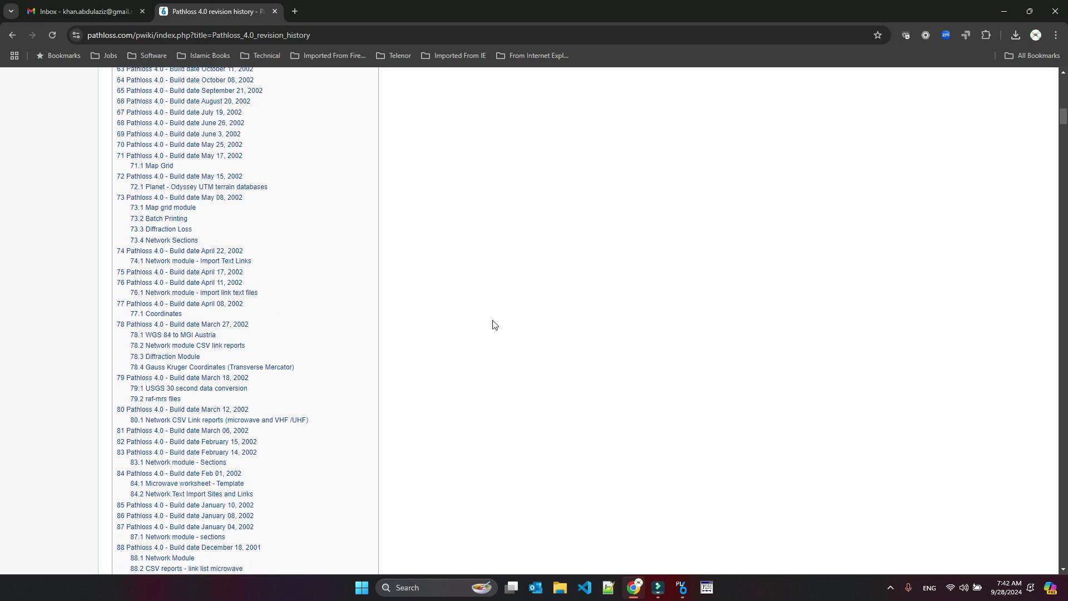
{"action": "scroll", "coordinate": [495, 324], "scroll_direction": "up", "scroll_amount": 15}
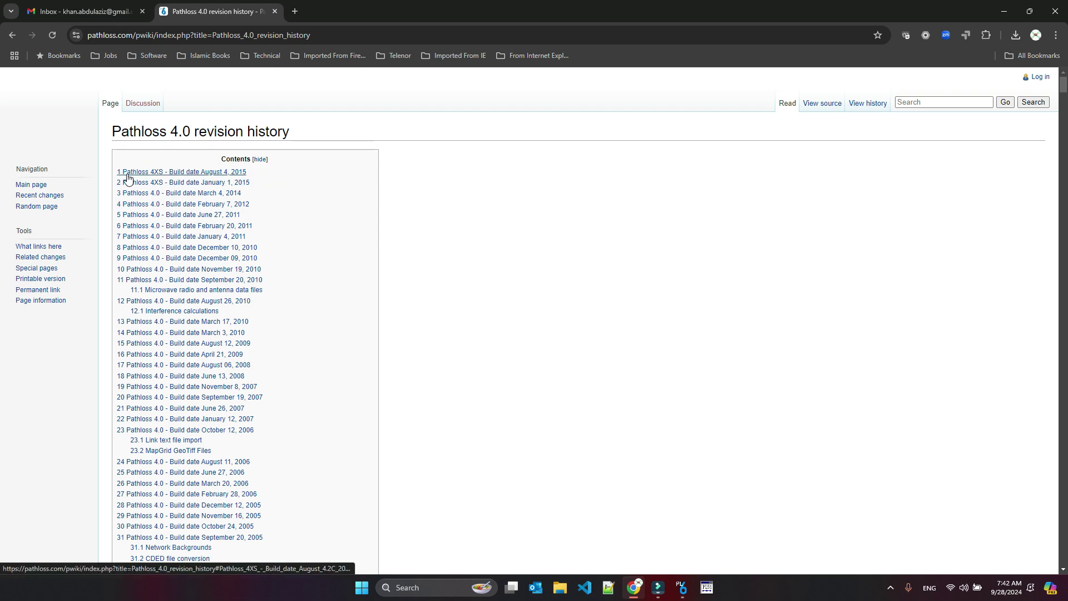
Step: Go back to the search results, open the Pathloss 5 revision history, and mark its oldest entry, February 12, 2009
{"action": "key", "text": "alt+Left"}
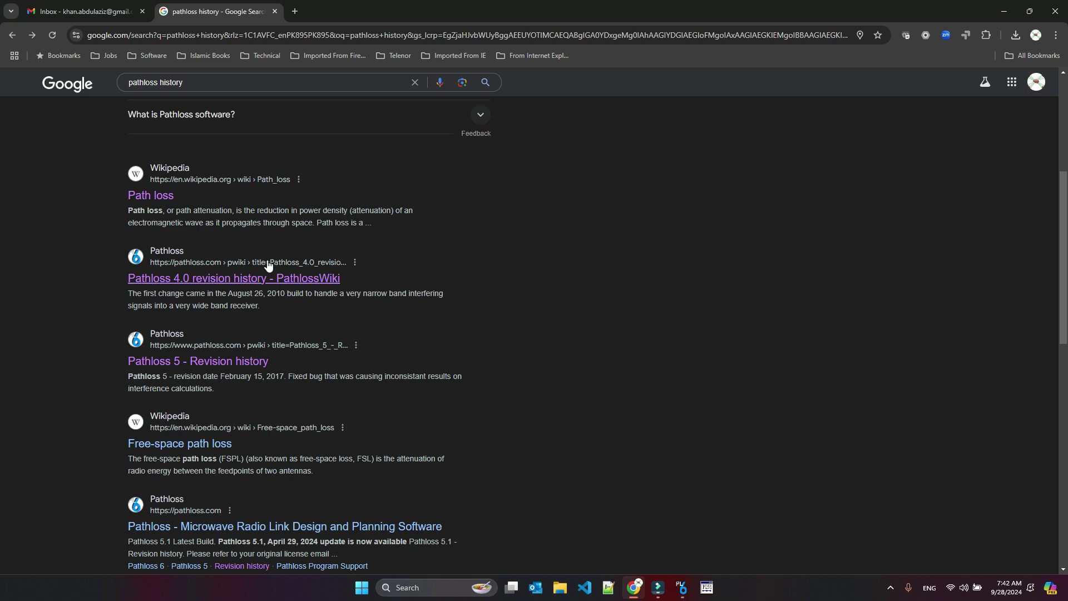
{"action": "left_click", "coordinate": [240, 362]}
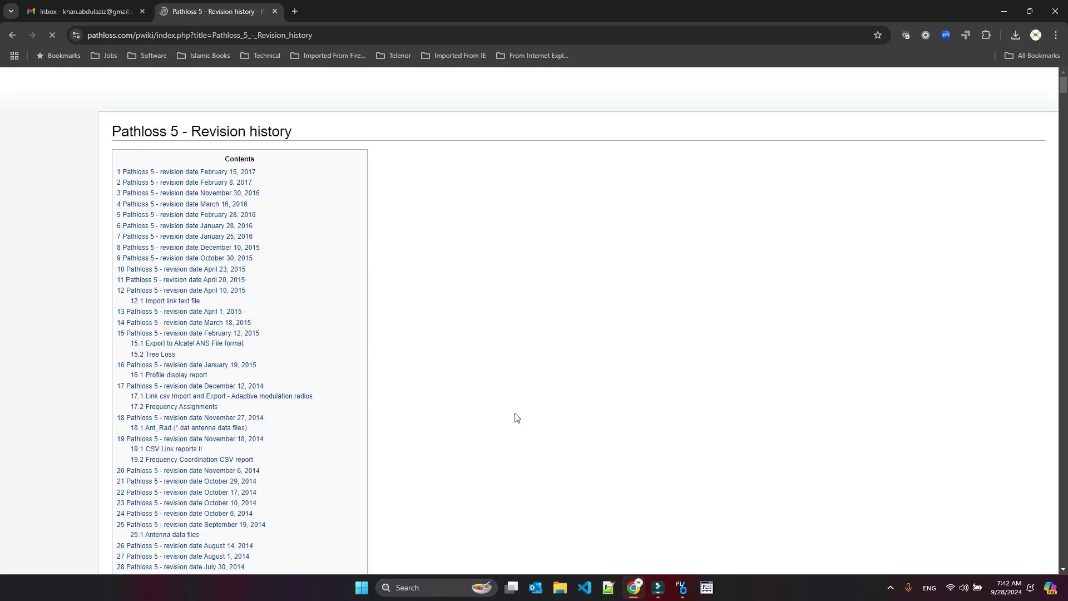
{"action": "scroll", "coordinate": [515, 415], "scroll_direction": "down", "scroll_amount": 10}
{"action": "scroll", "coordinate": [516, 421], "scroll_direction": "down", "scroll_amount": 20}
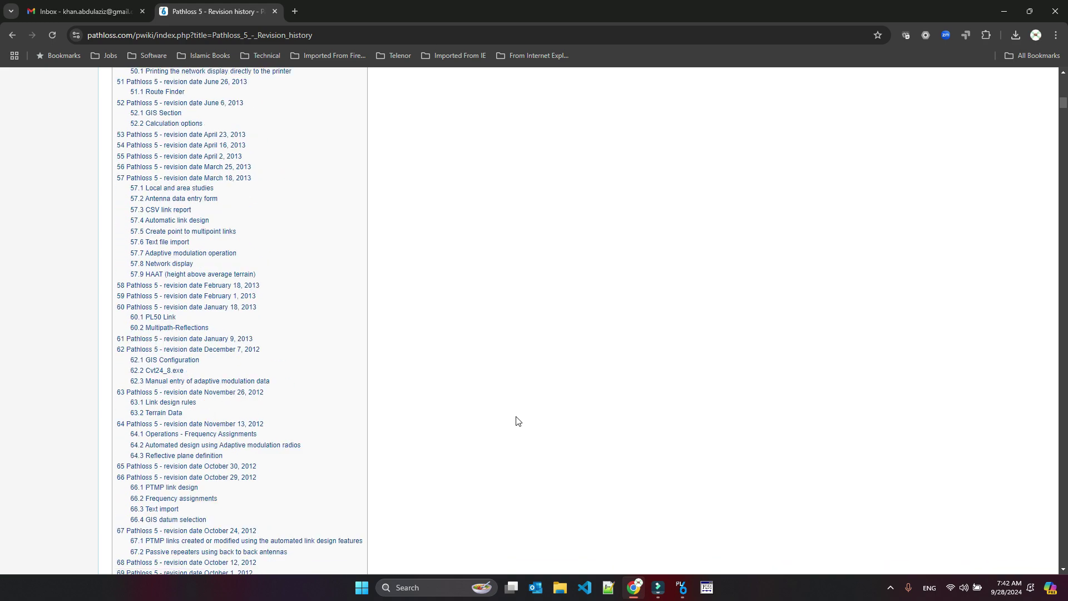
{"action": "scroll", "coordinate": [516, 421], "scroll_direction": "down", "scroll_amount": 20}
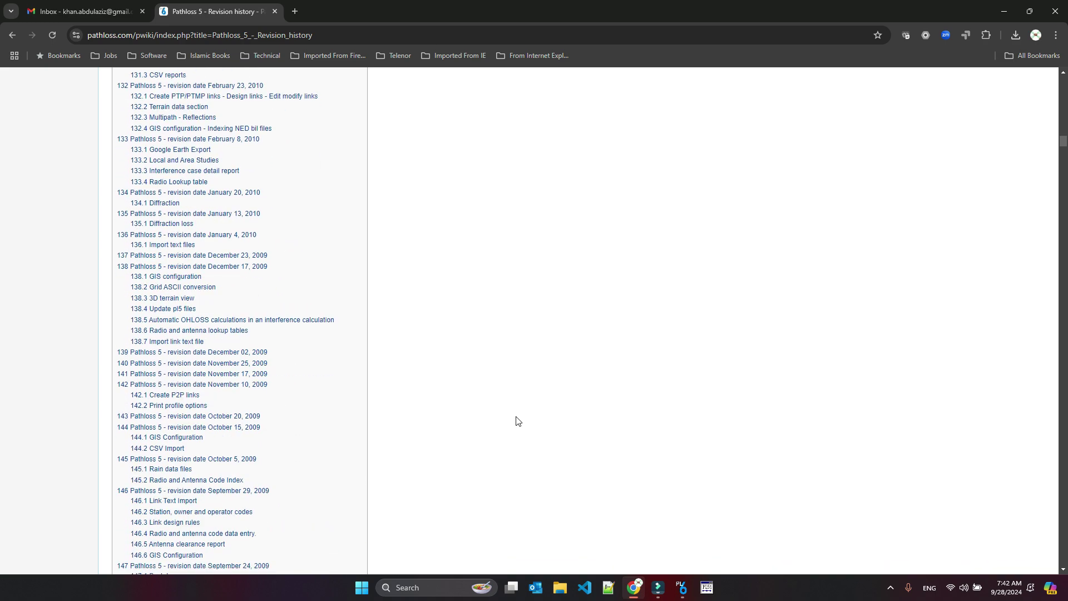
{"action": "scroll", "coordinate": [516, 421], "scroll_direction": "down", "scroll_amount": 7}
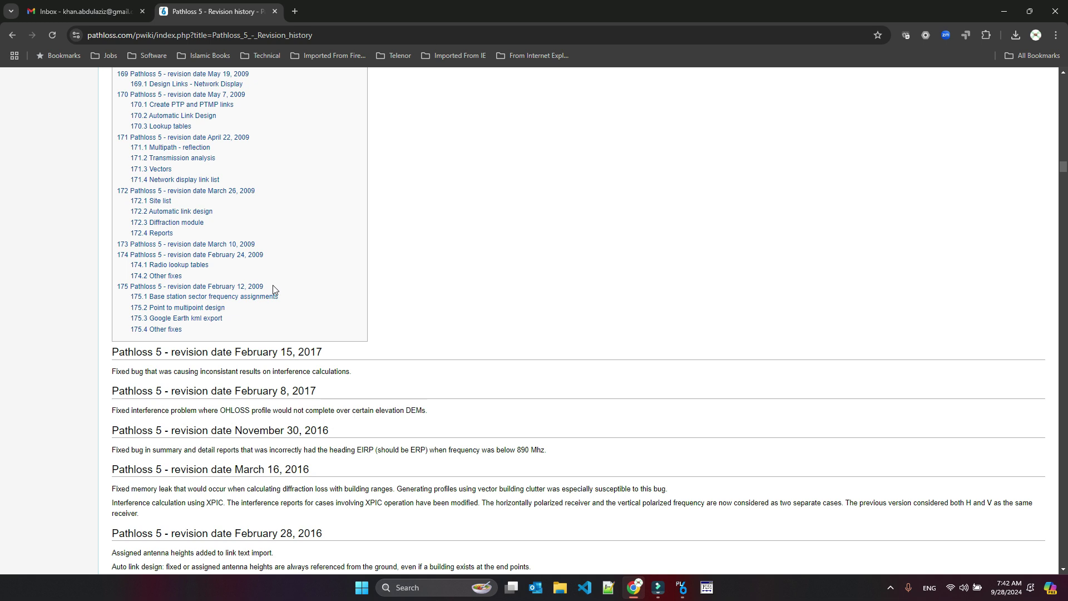
{"action": "left_click_drag", "start_coordinate": [275, 287], "coordinate": [116, 287]}
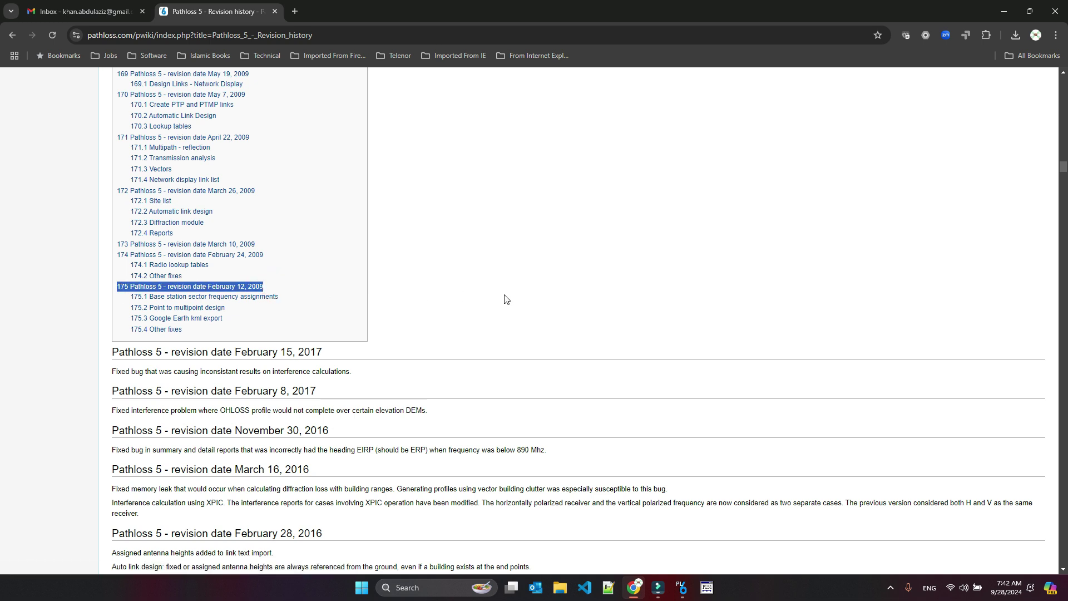
Step: Scroll back to the top of the Pathloss 5 revision history page
{"action": "scroll", "coordinate": [481, 352], "scroll_direction": "up", "scroll_amount": 15}
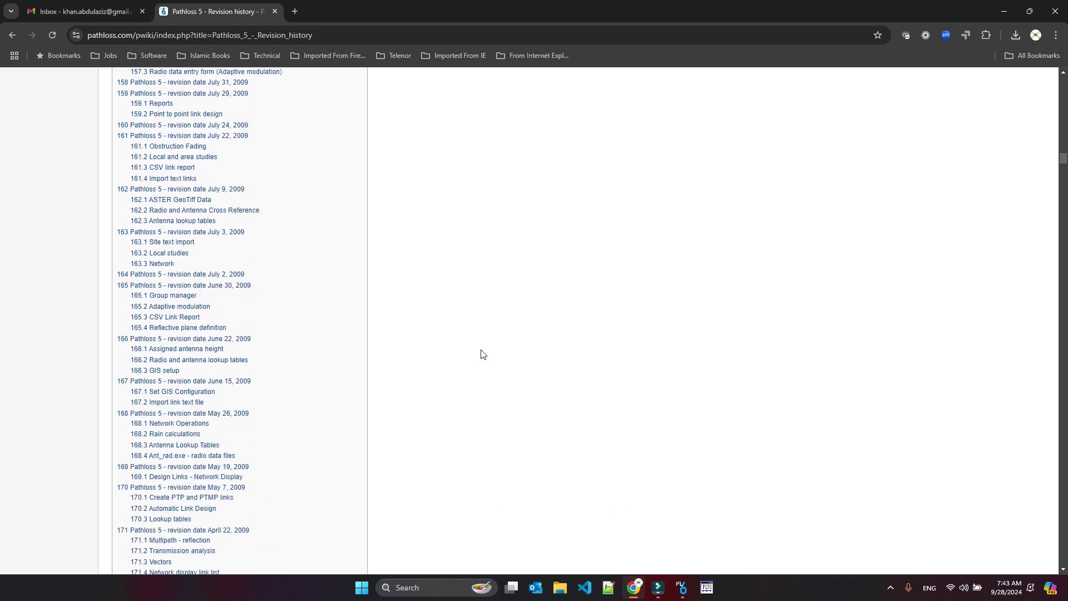
{"action": "scroll", "coordinate": [483, 354], "scroll_direction": "up", "scroll_amount": 20}
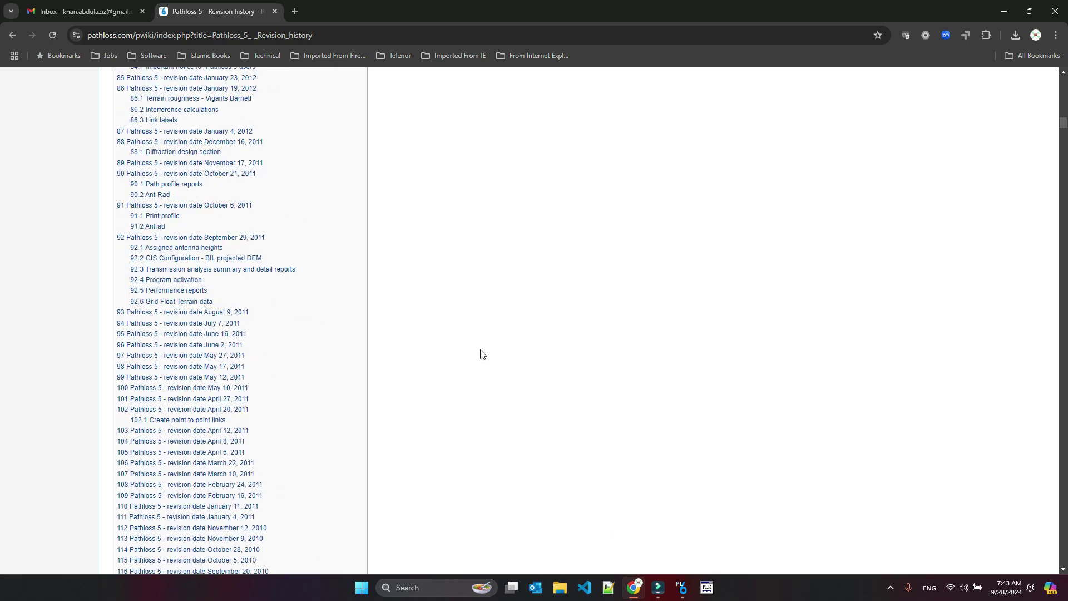
{"action": "scroll", "coordinate": [482, 355], "scroll_direction": "up", "scroll_amount": 20}
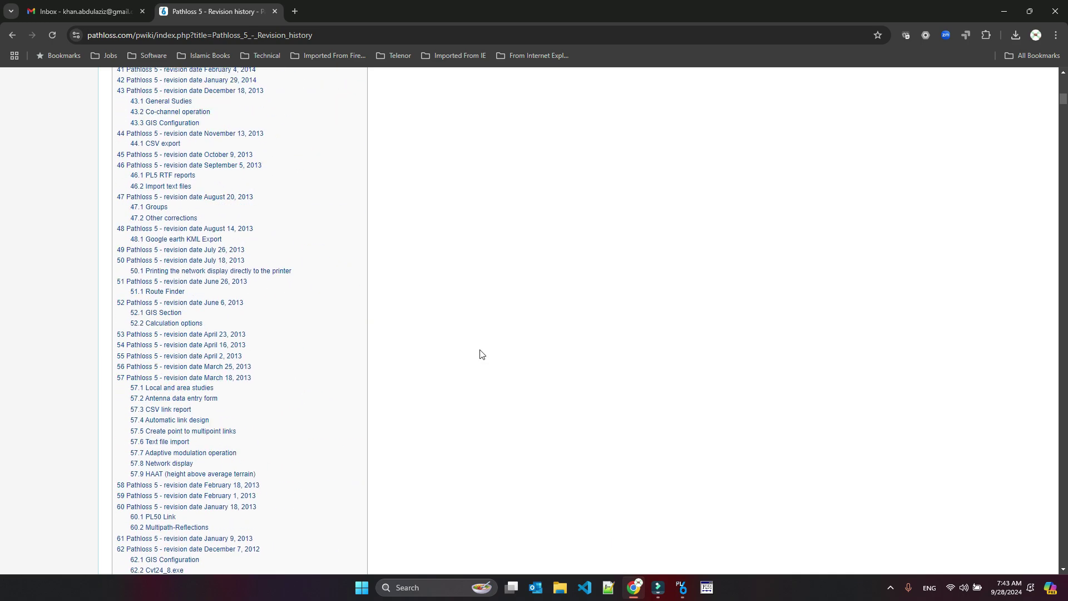
{"action": "scroll", "coordinate": [480, 351], "scroll_direction": "up", "scroll_amount": 7}
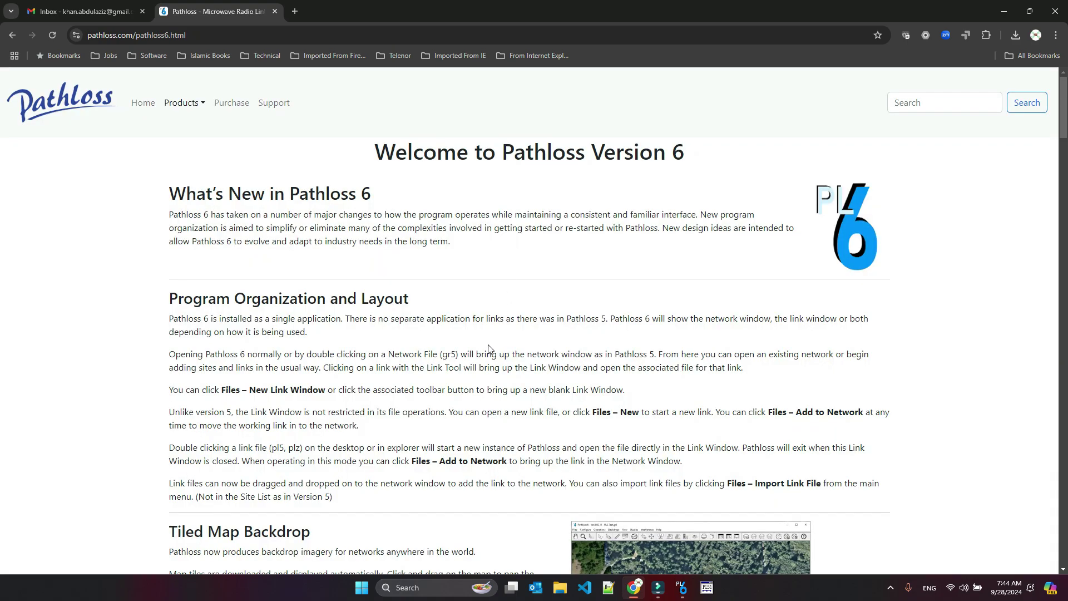
Step: Scroll to the bottom of the Welcome to Pathloss Version 6 page and minimize Chrome to reveal Pathloss 6
{"action": "scroll", "coordinate": [489, 350], "scroll_direction": "down", "scroll_amount": 13}
{"action": "scroll", "coordinate": [490, 350], "scroll_direction": "down", "scroll_amount": 20}
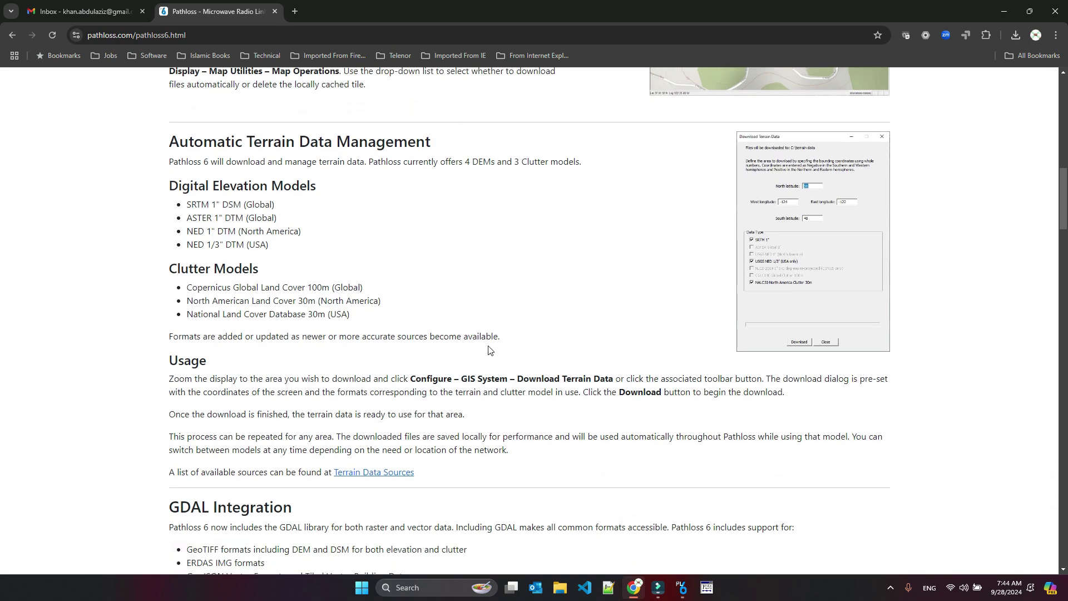
{"action": "scroll", "coordinate": [489, 348], "scroll_direction": "down", "scroll_amount": 10}
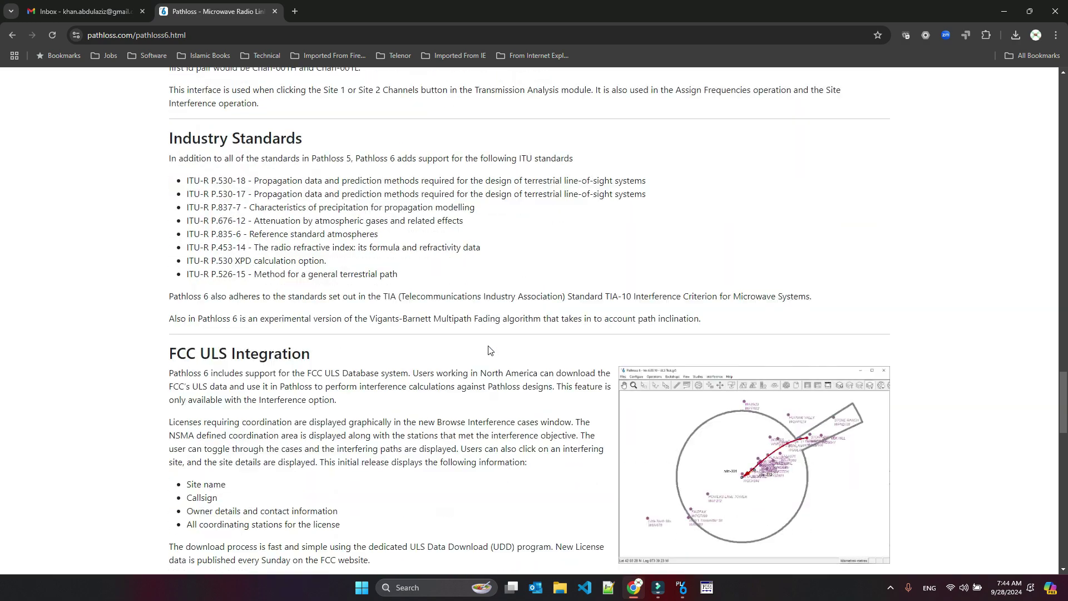
{"action": "scroll", "coordinate": [488, 350], "scroll_direction": "down", "scroll_amount": 20}
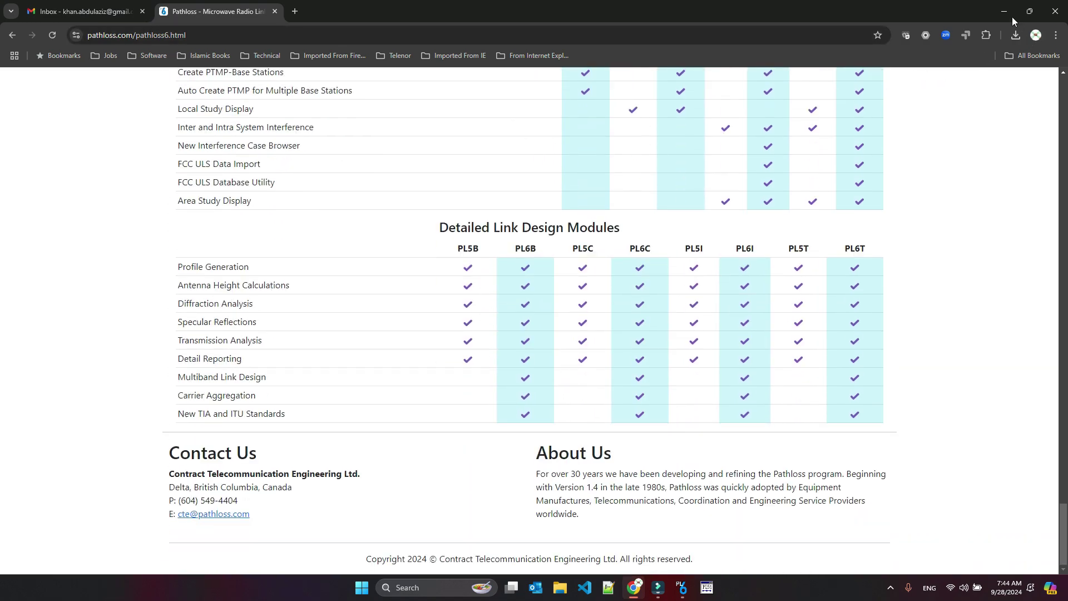
{"action": "left_click", "coordinate": [1004, 12]}
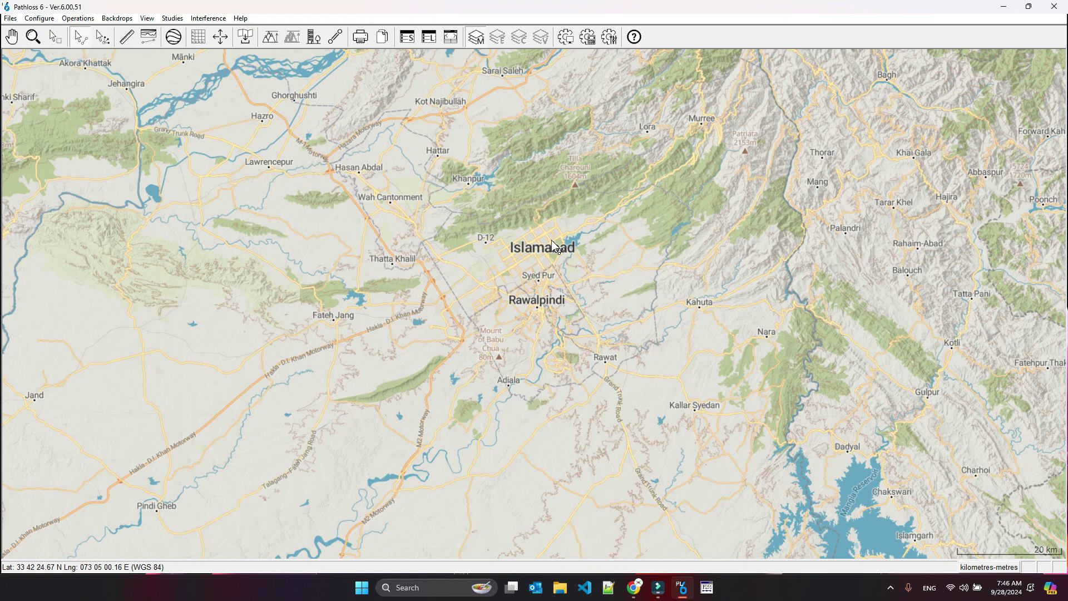
Step: Set the map backdrop style to Street Map via Configure > GIS System > Network Display > Map Style
{"action": "left_click", "coordinate": [39, 17]}
{"action": "mouse_move", "coordinate": [50, 29]}
{"action": "mouse_move", "coordinate": [245, 28]}
{"action": "mouse_move", "coordinate": [382, 40]}
{"action": "left_click", "coordinate": [489, 55]}
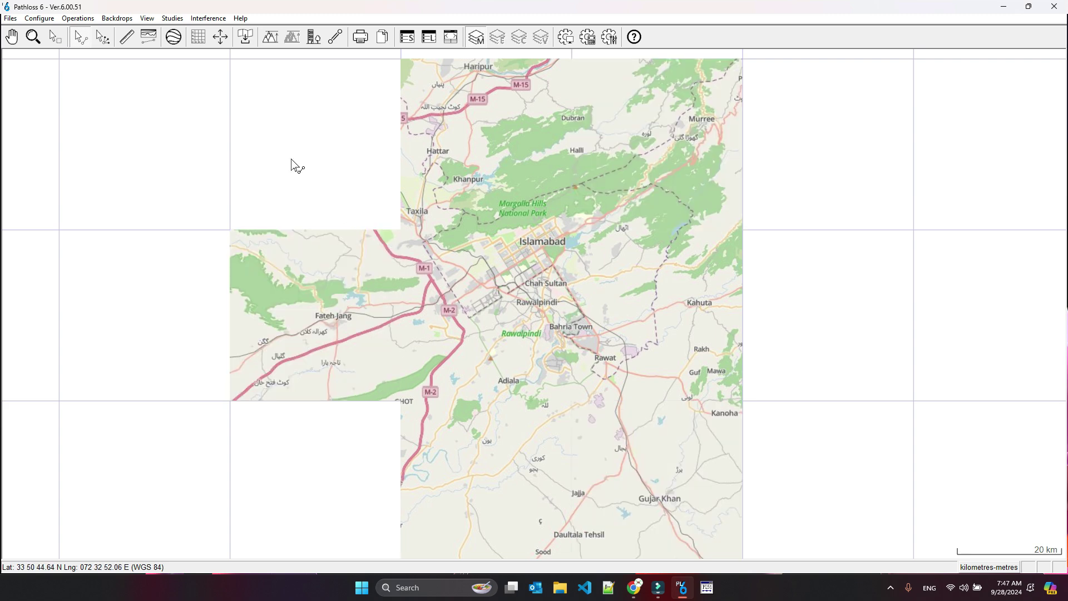
Step: Switch the map backdrop style from Street Map to Satellite
{"action": "left_click", "coordinate": [39, 19]}
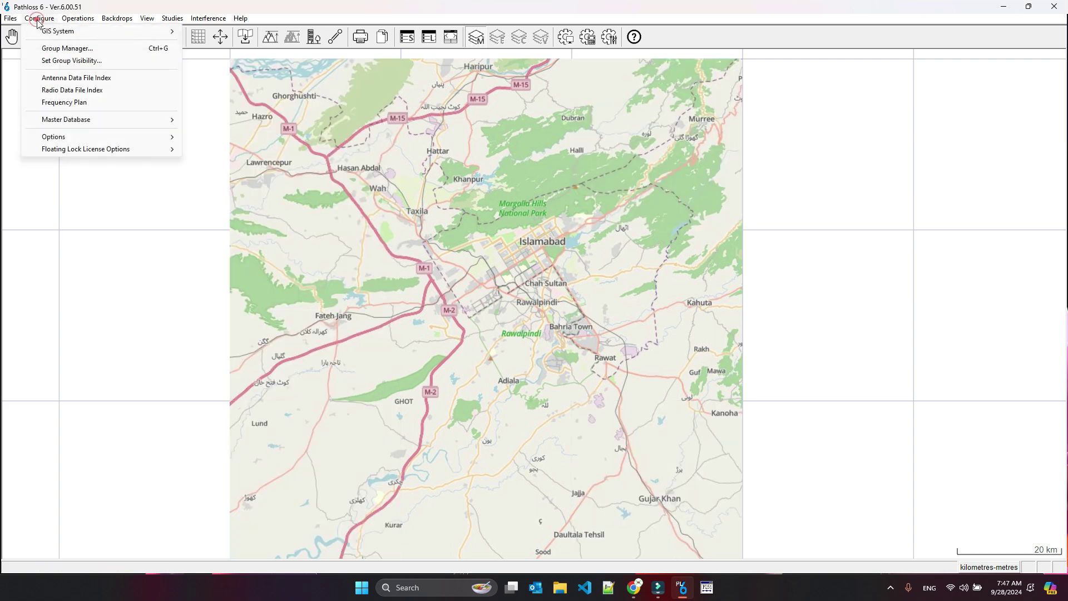
{"action": "mouse_move", "coordinate": [135, 33]}
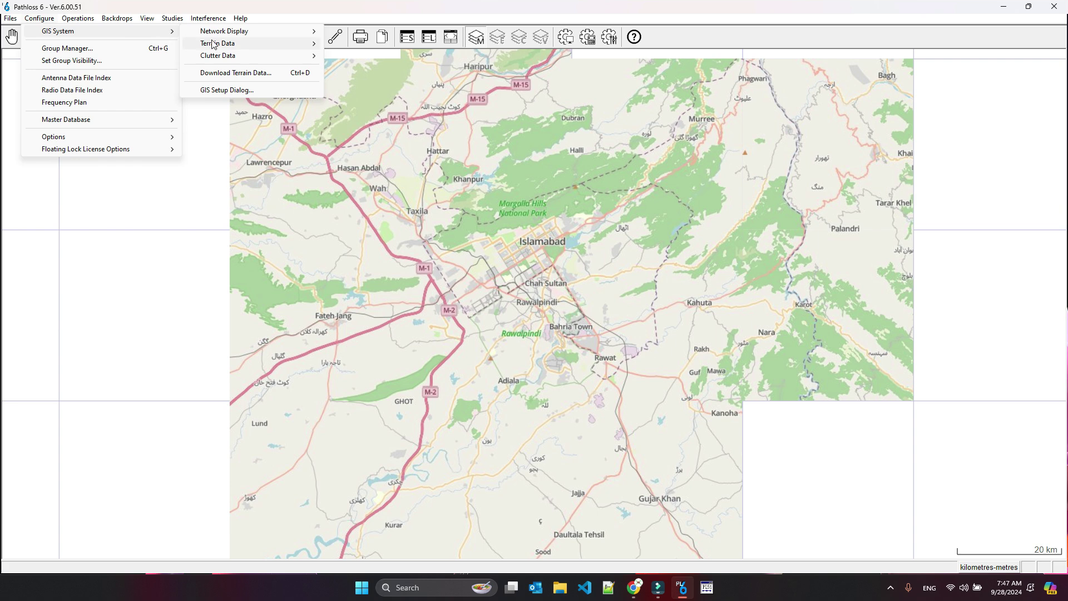
{"action": "mouse_move", "coordinate": [287, 47]}
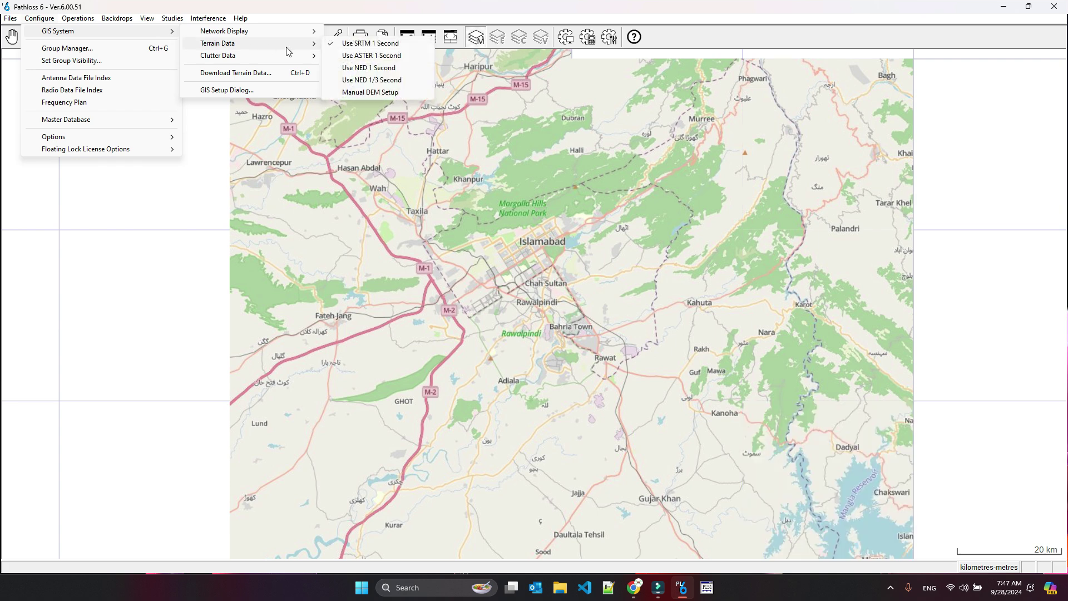
{"action": "mouse_move", "coordinate": [408, 51]}
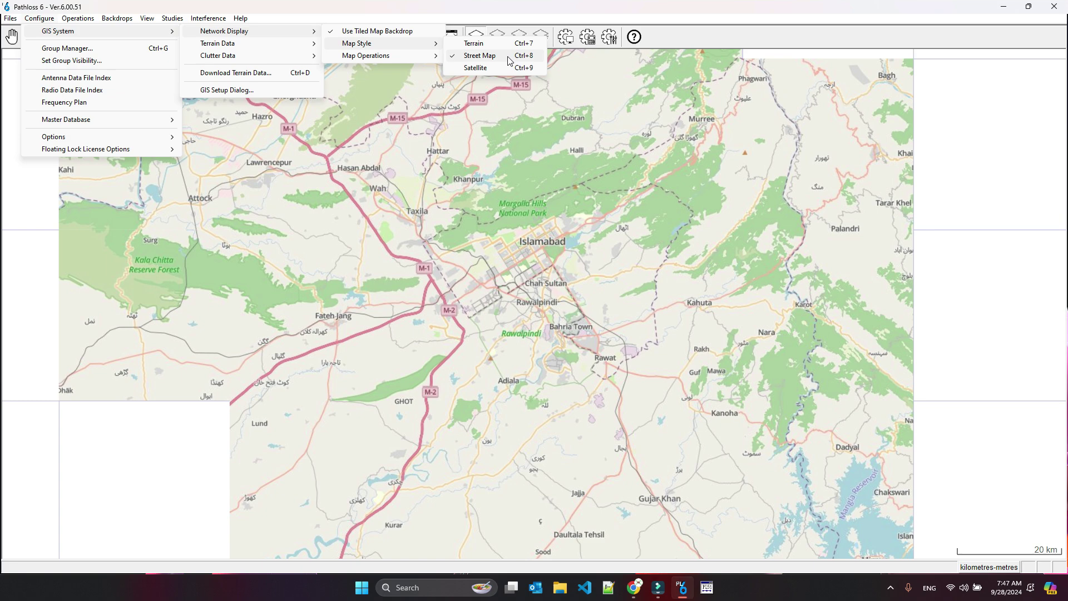
{"action": "left_click", "coordinate": [479, 68]}
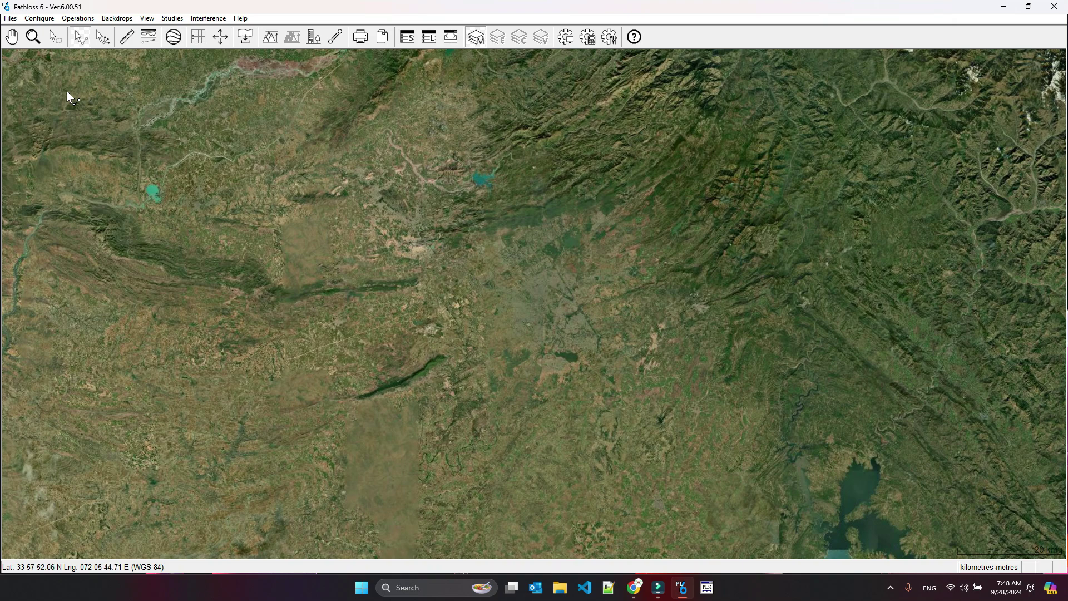
Step: Show the Files menu, then browse across Configure, Operations, Backdrops and the remaining menus through to Help
{"action": "left_click", "coordinate": [10, 18]}
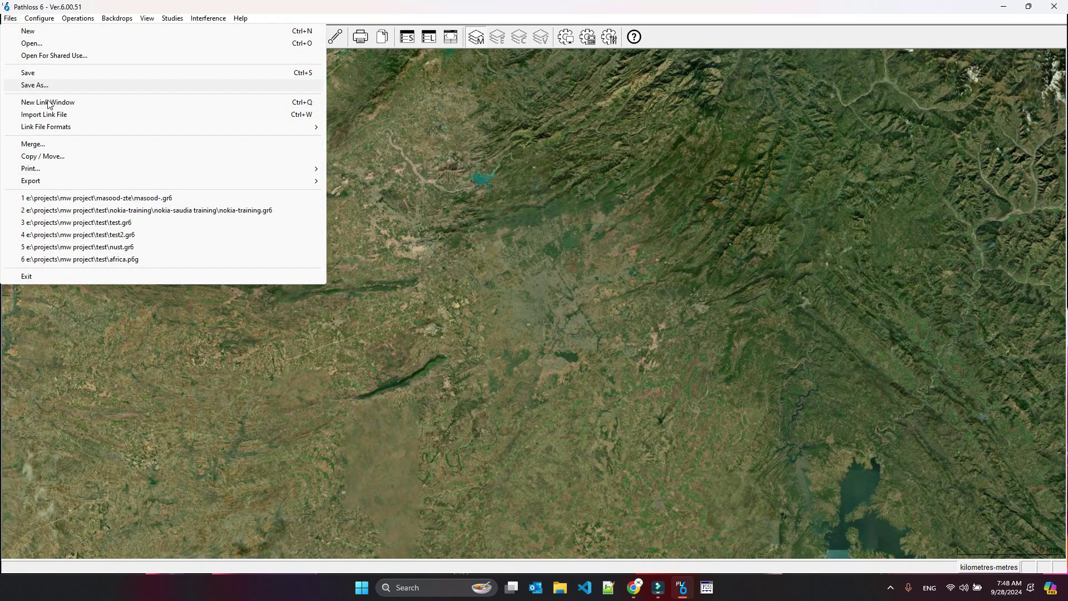
{"action": "mouse_move", "coordinate": [40, 19]}
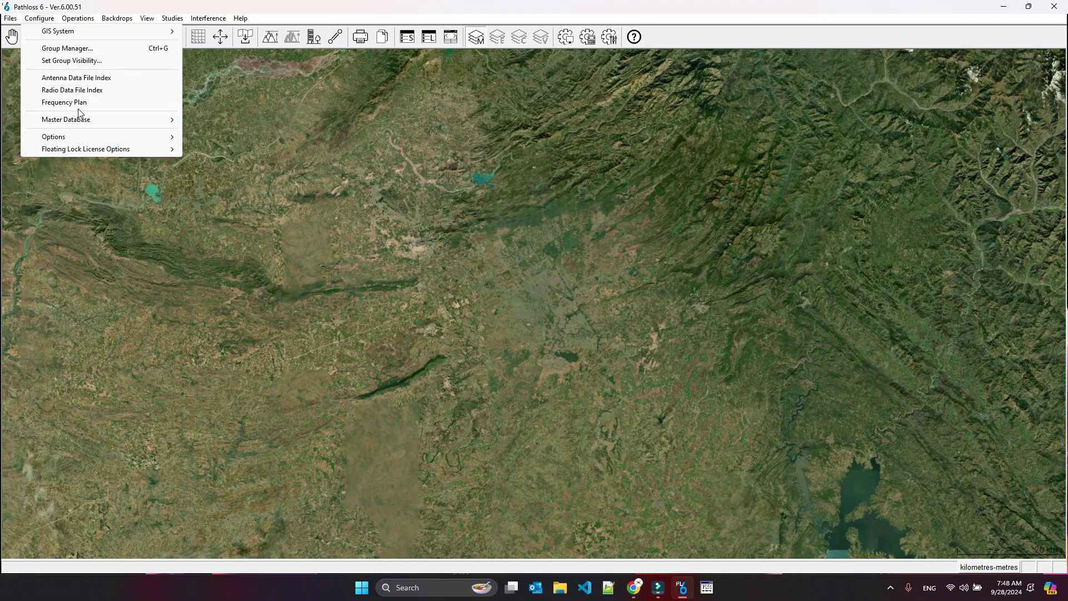
{"action": "mouse_move", "coordinate": [78, 19]}
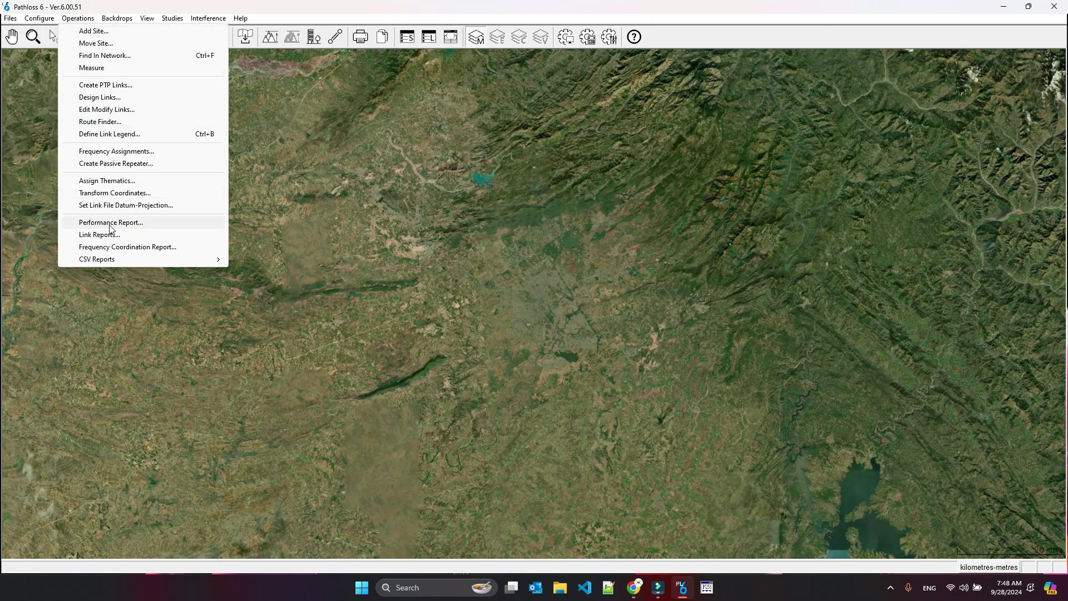
{"action": "mouse_move", "coordinate": [118, 20]}
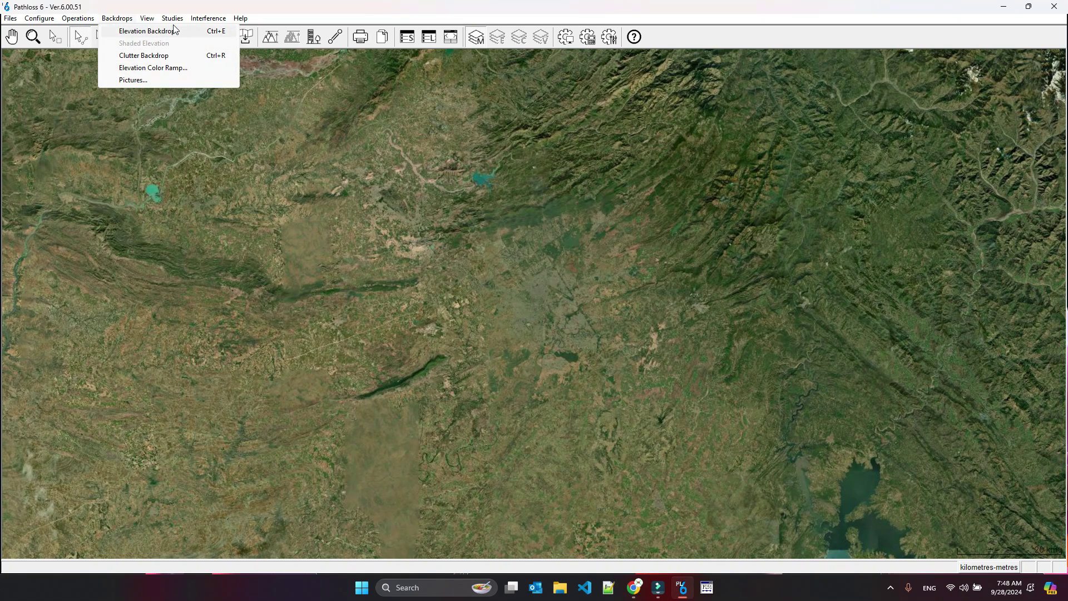
{"action": "mouse_move", "coordinate": [241, 18]}
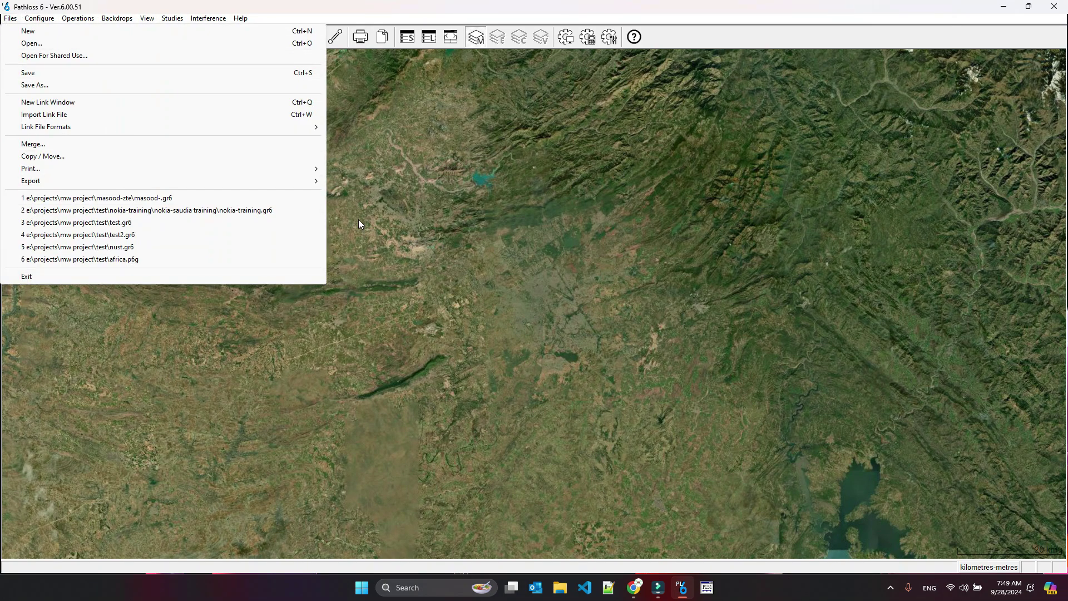
Step: Close the Files menu to leave the satellite map unobstructed
{"action": "left_click", "coordinate": [371, 391]}
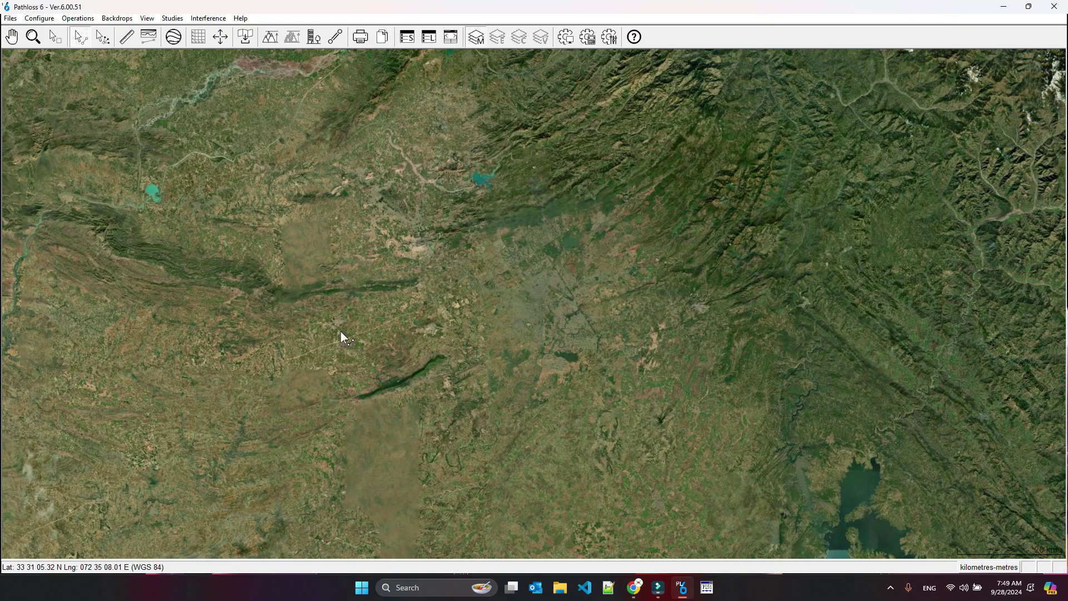